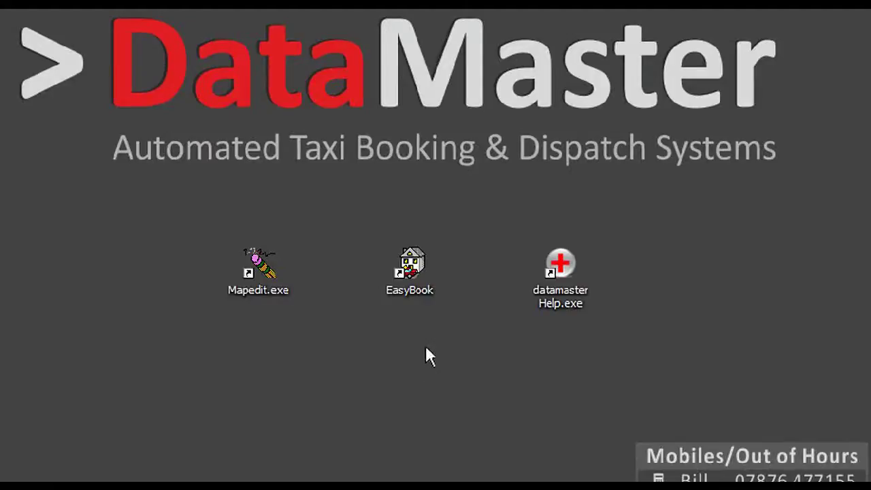
Open EasyBook, confirm the licence notice and log in with the operator's name and password
double_click(412, 265)
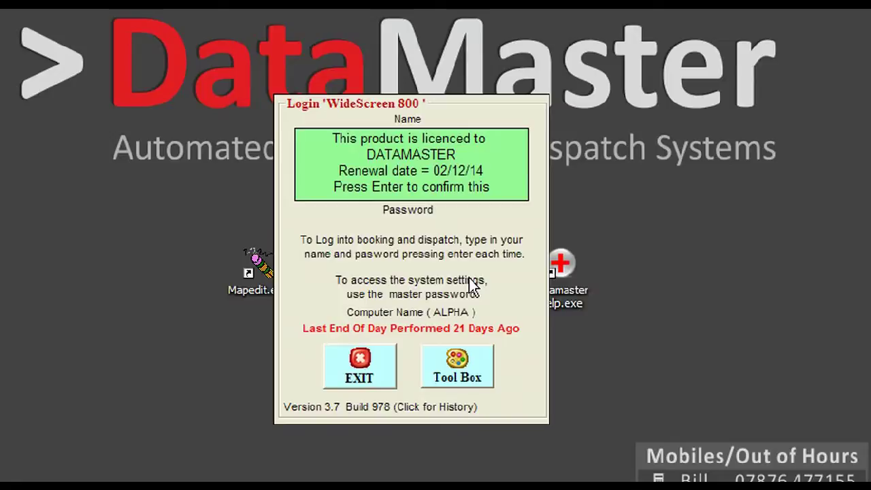
key(Return)
text(BILL)
key(Return)
text(*******)
key(Return)
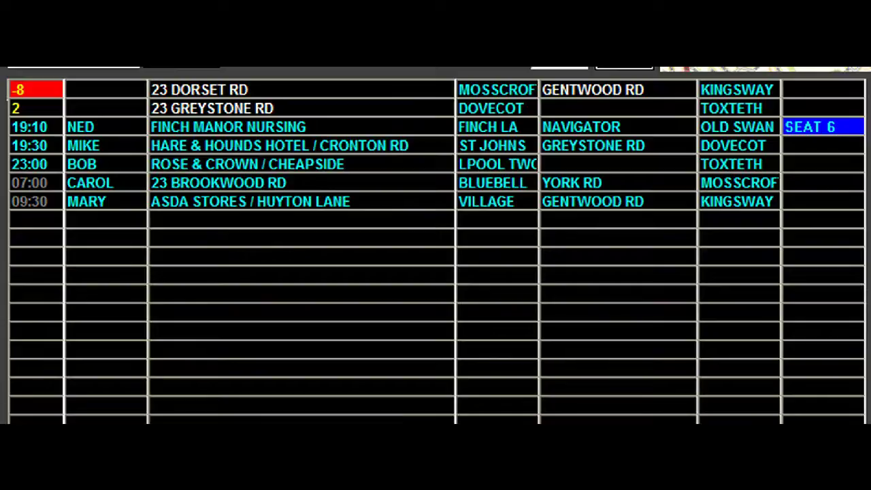
click(299, 89)
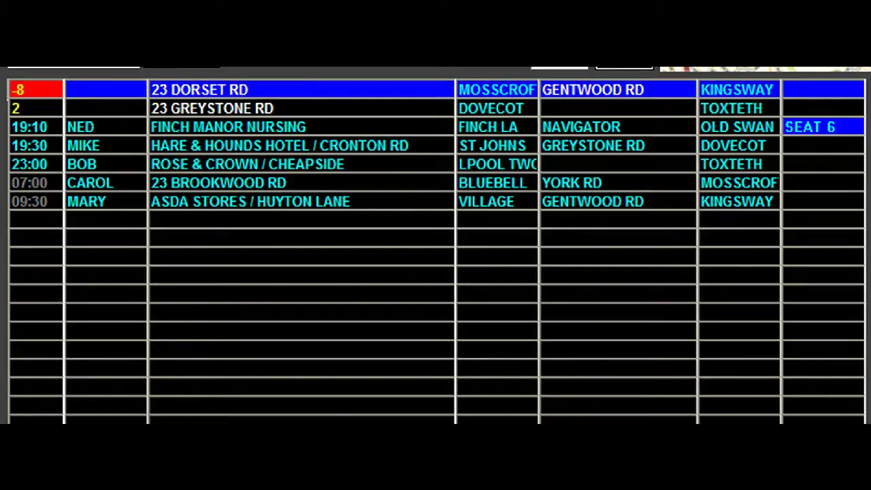
key(Down)
key(Down)
key(Down)
key(Down)
key(Down)
key(Up)
key(Up)
key(Up)
key(Up)
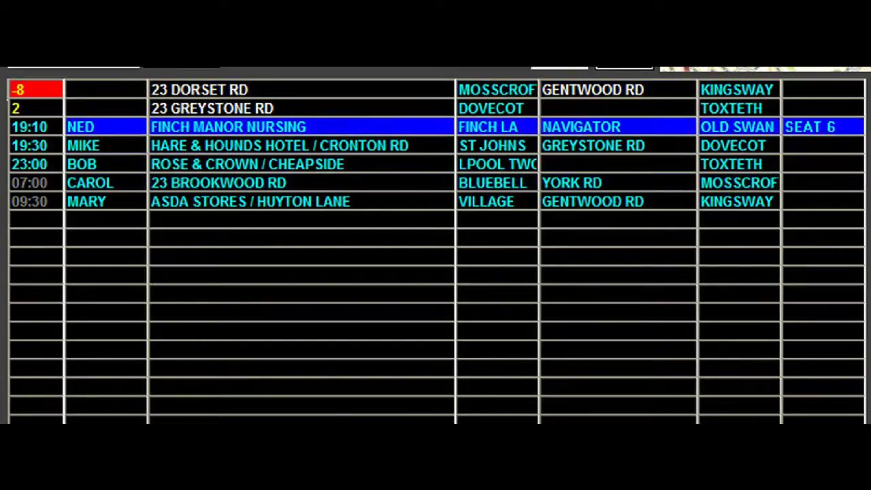
key(Return)
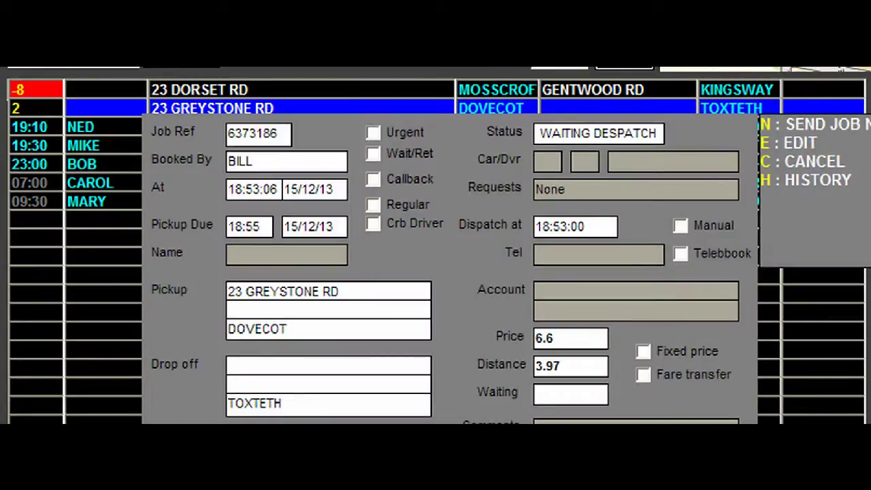
key(Escape)
key(Down)
key(Return)
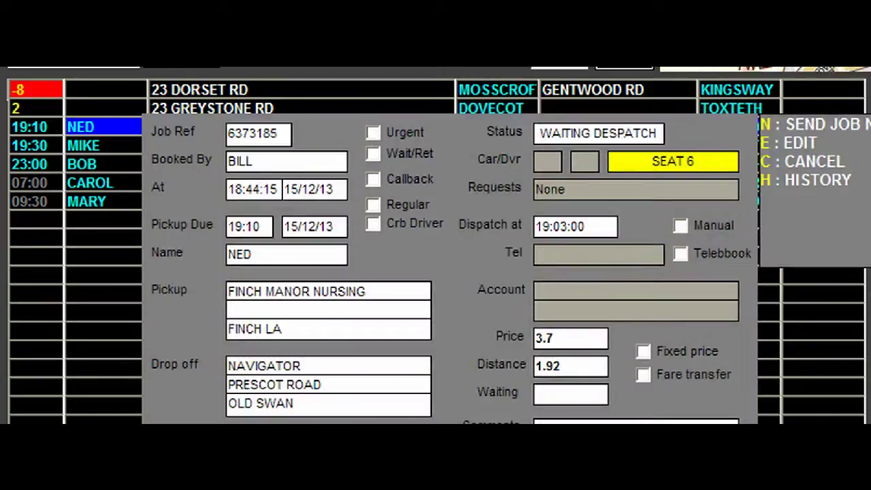
key(Escape)
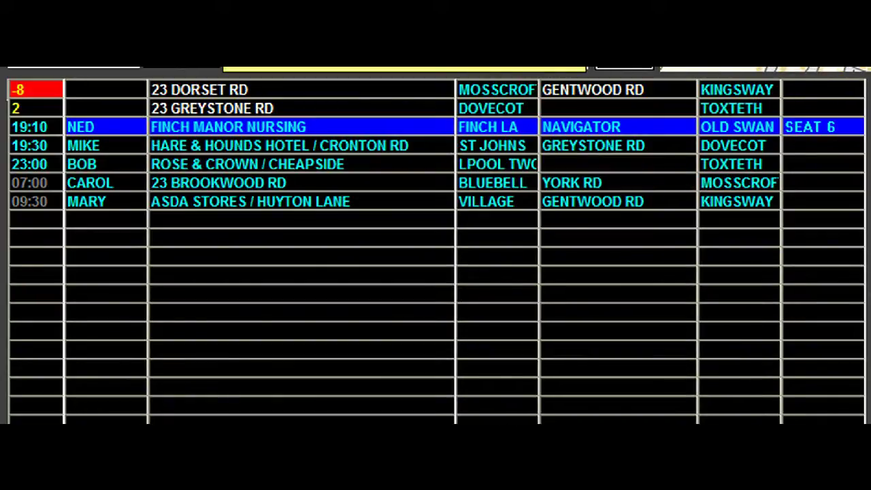
key(Up)
key(Up)
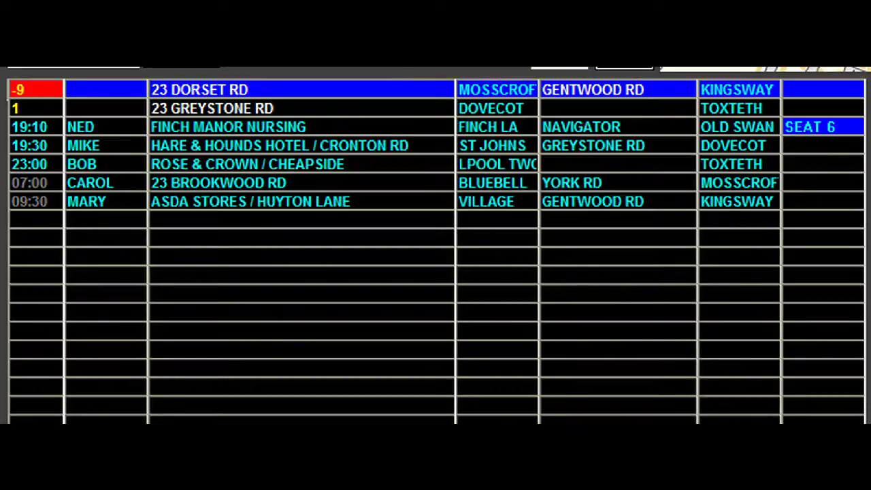
key(Down)
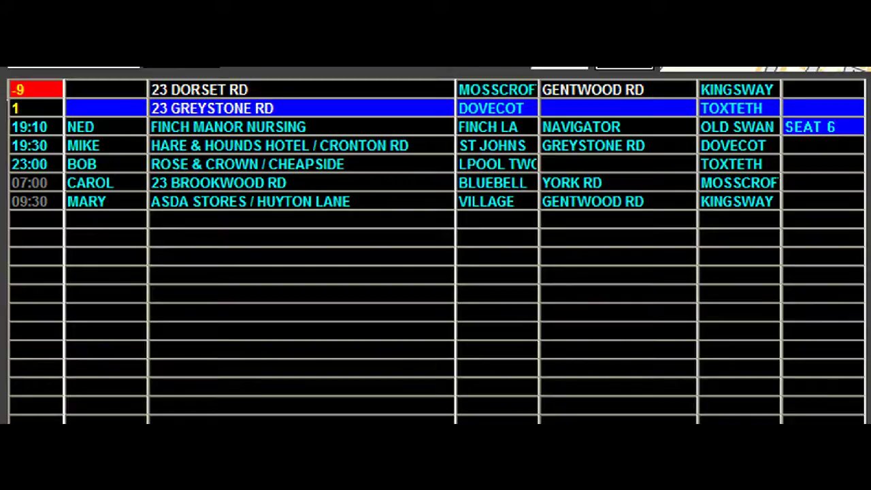
key(Down)
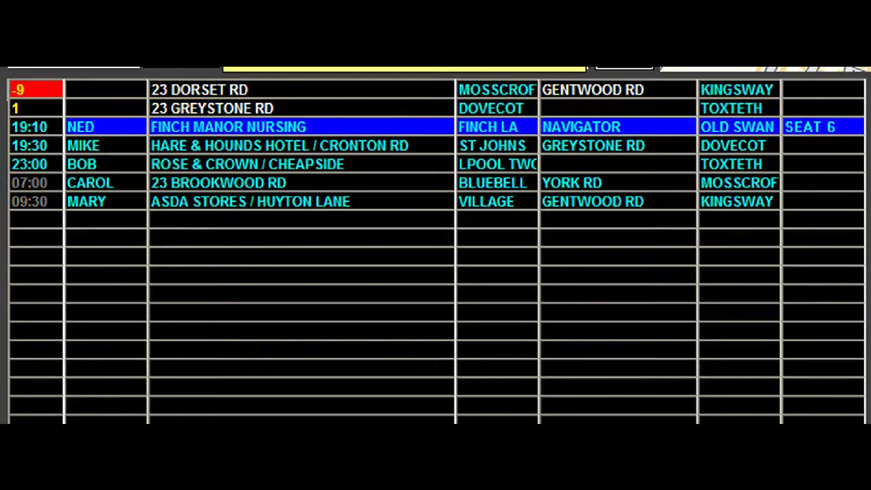
key(Down)
key(Down)
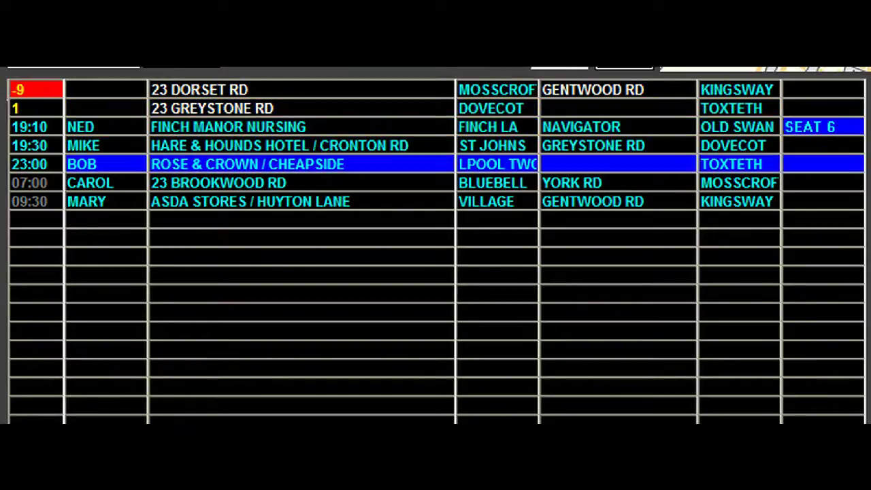
key(Down)
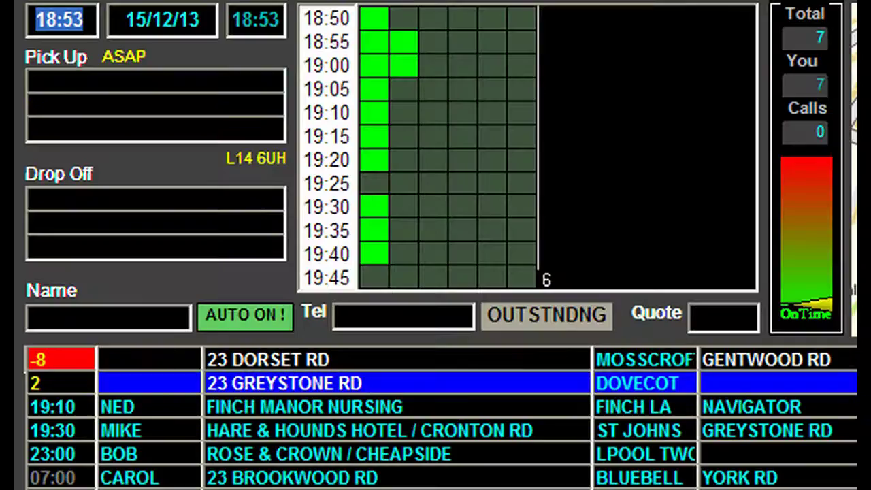
Book an immediate job from Asda Stores, Smithdown Road, Wavertree to Toxteth, including the customer's name
click(155, 81)
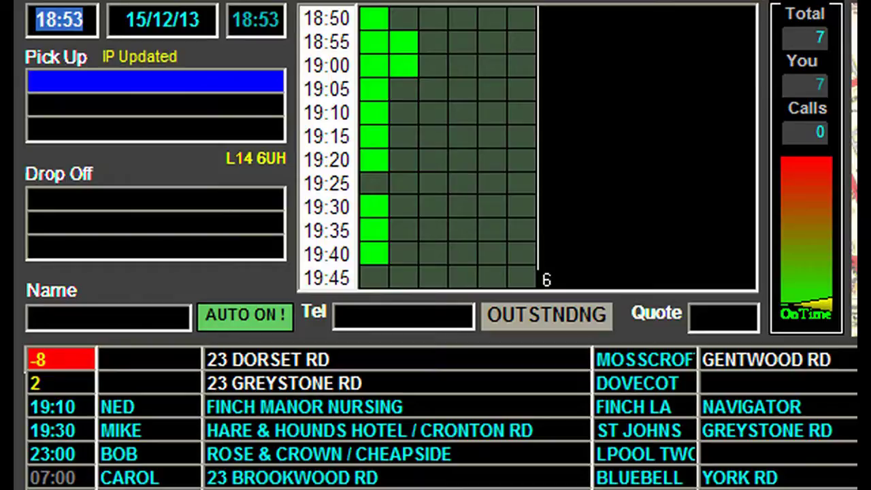
text(ASD)
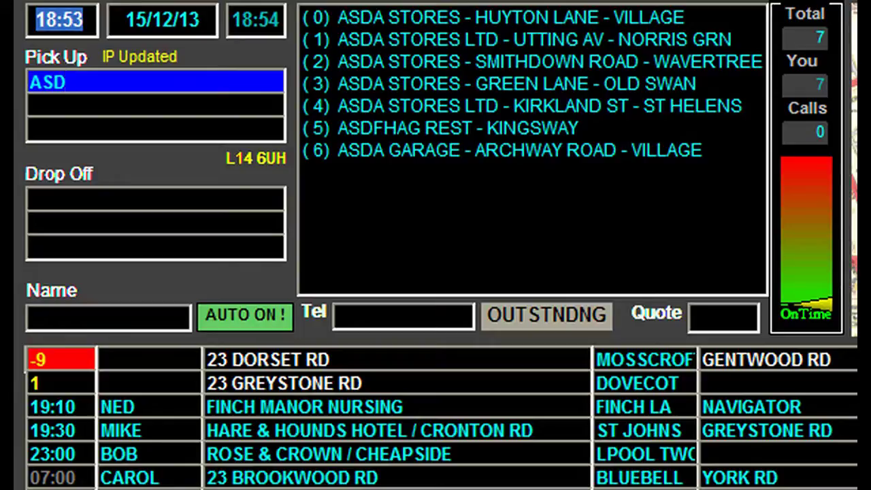
key(2)
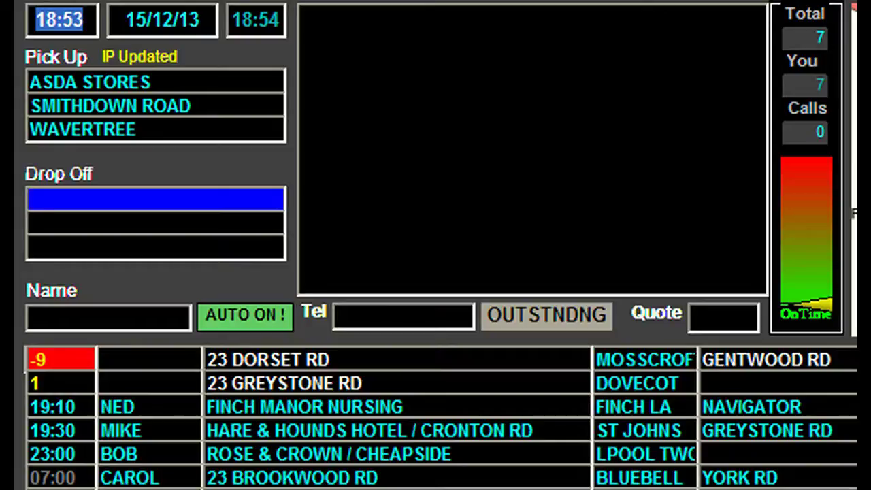
text(T)
text(0)
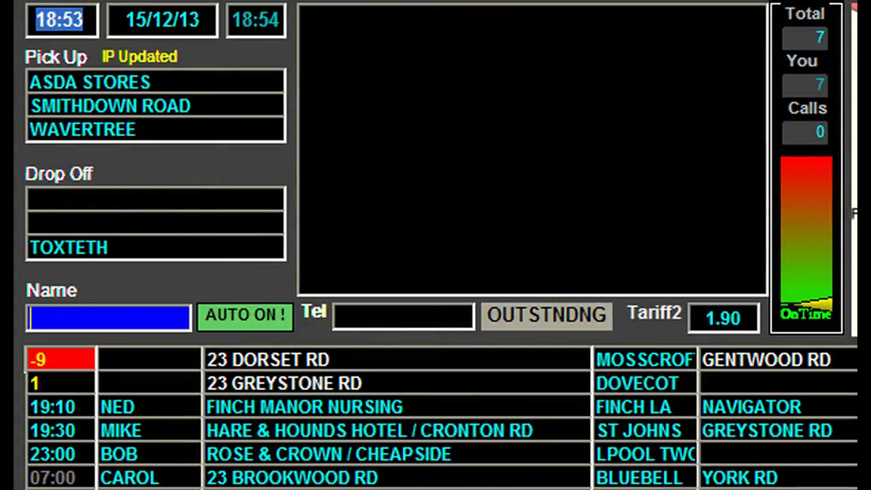
text(BILL)
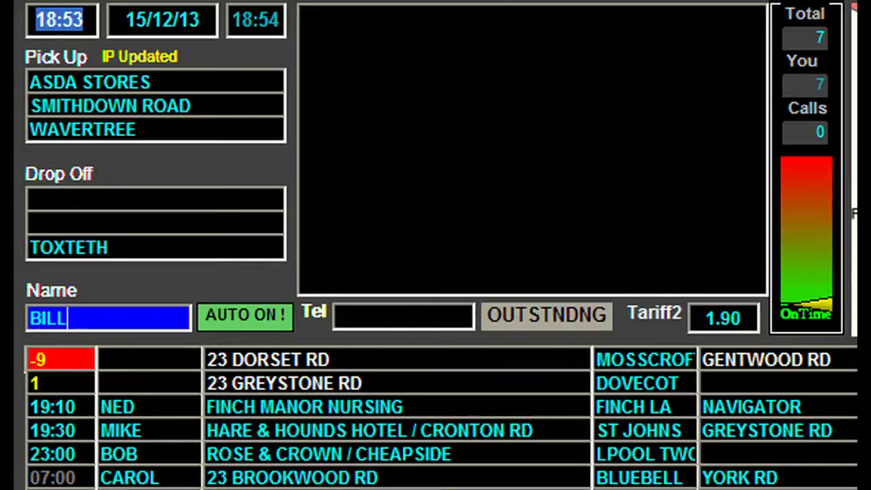
key(Return)
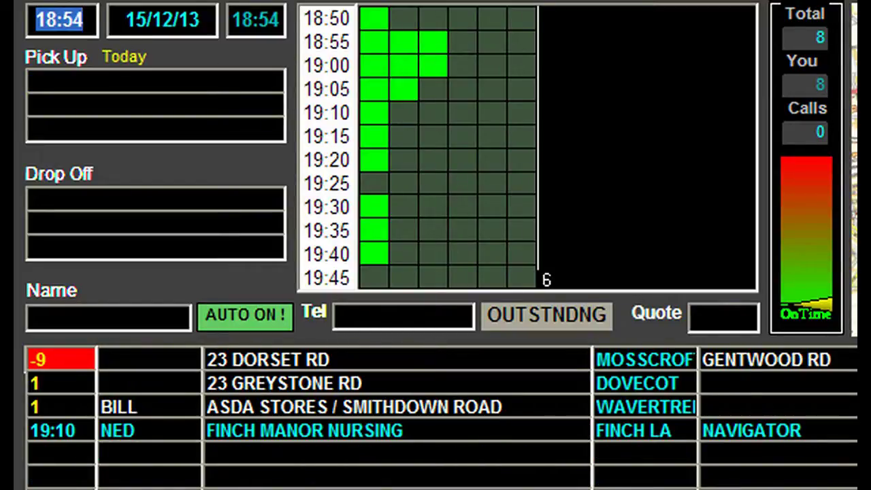
text(20:00)
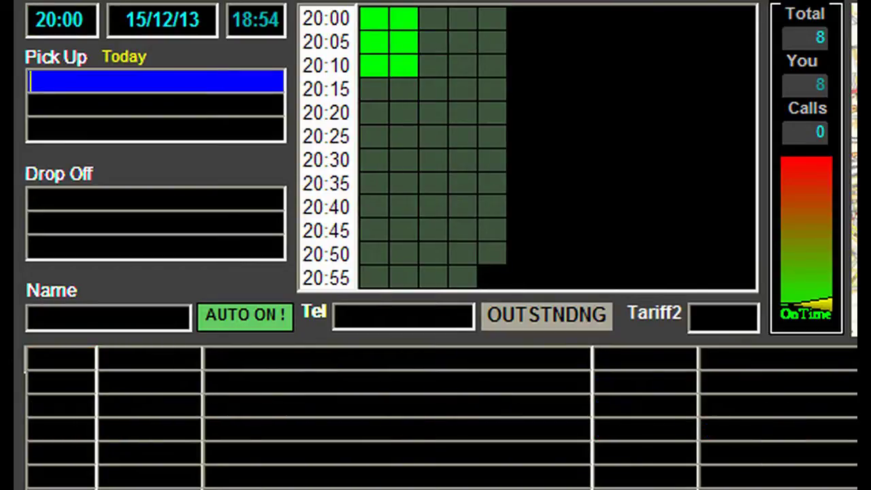
text(23 AC)
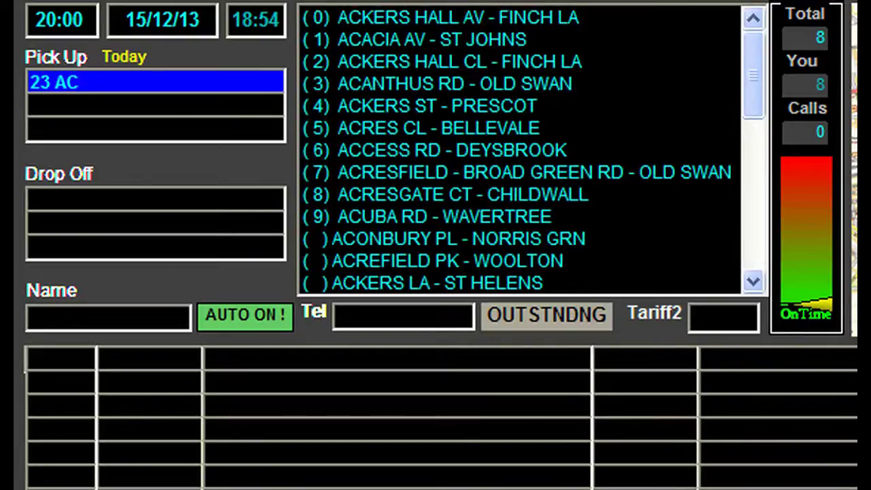
text(0)
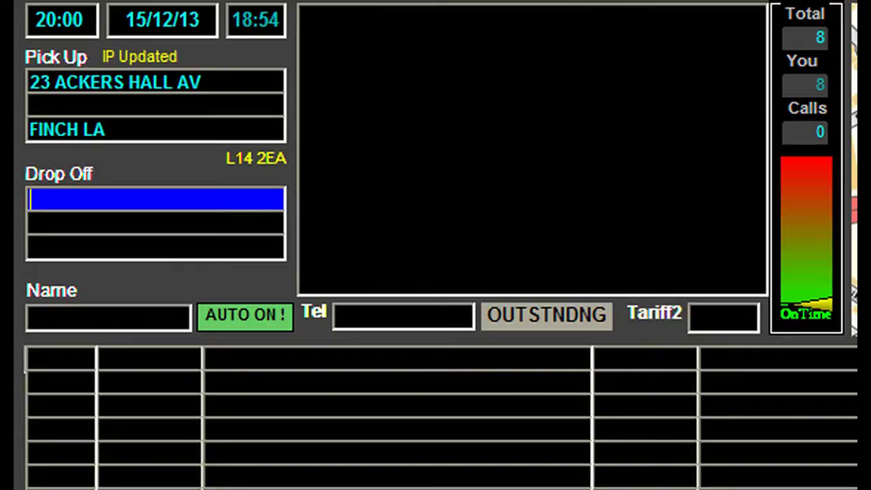
text(A)
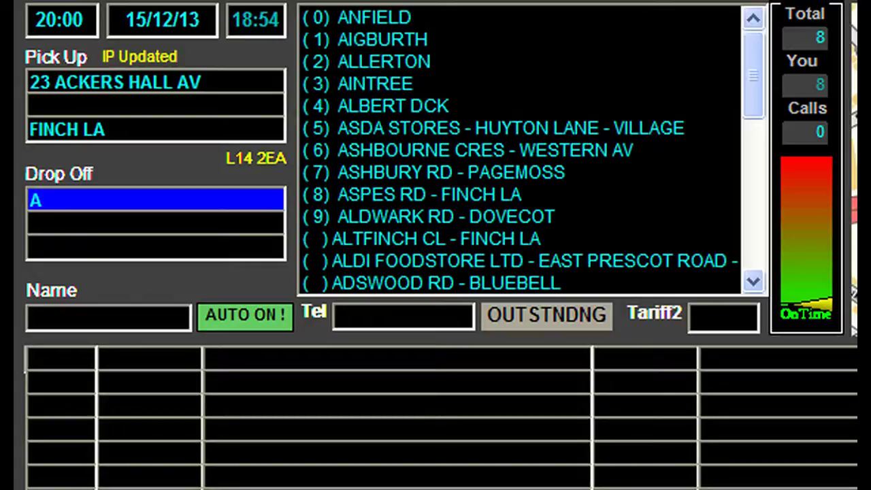
text(0)
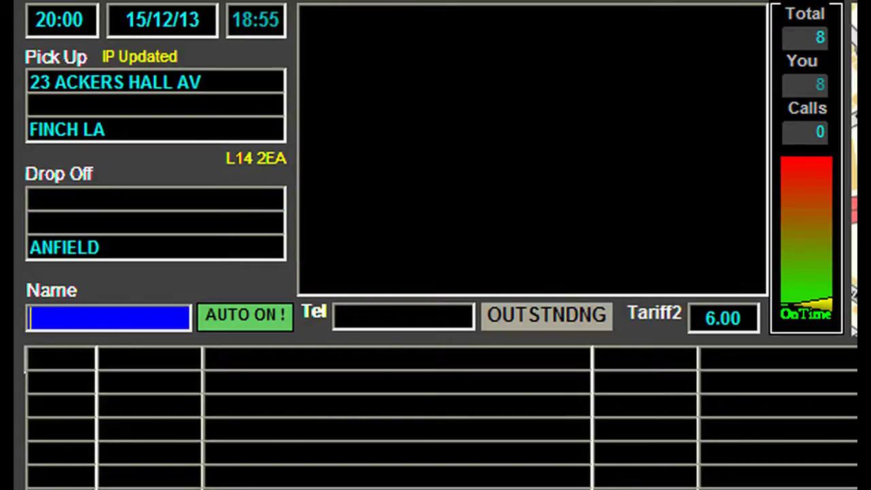
key(Return)
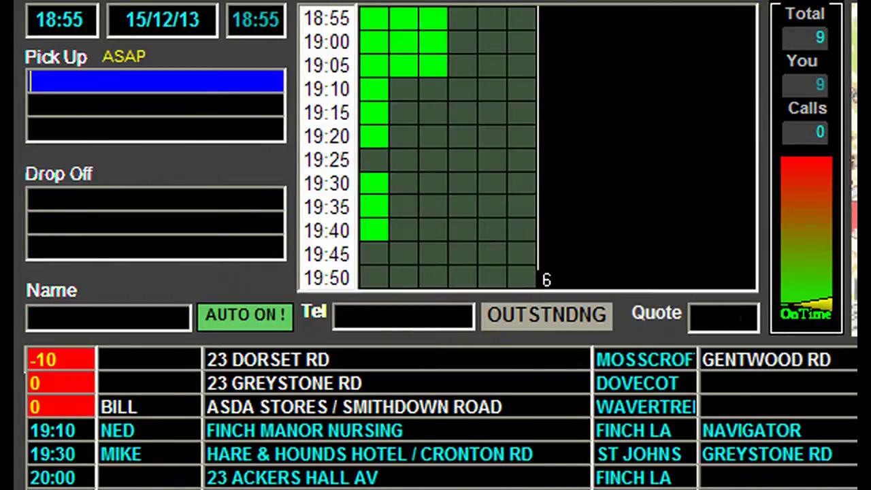
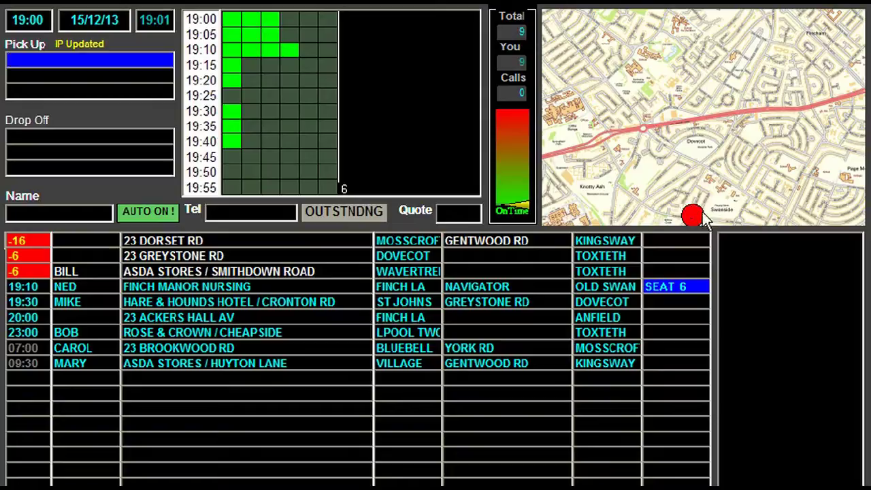
Fill in a booking from Tesco Stores Ltd, Deysbrook Lane to Toxteth under the name TTTTT
drag(720, 208, 706, 133)
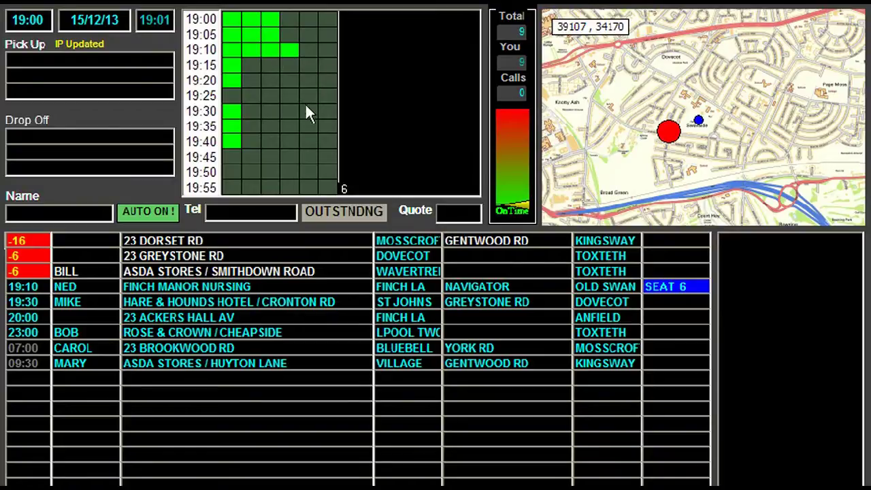
click(34, 61)
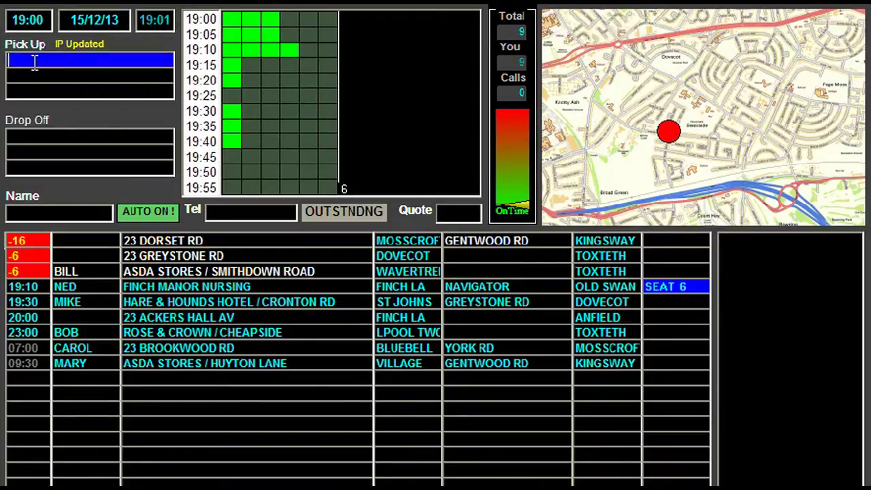
text(T)
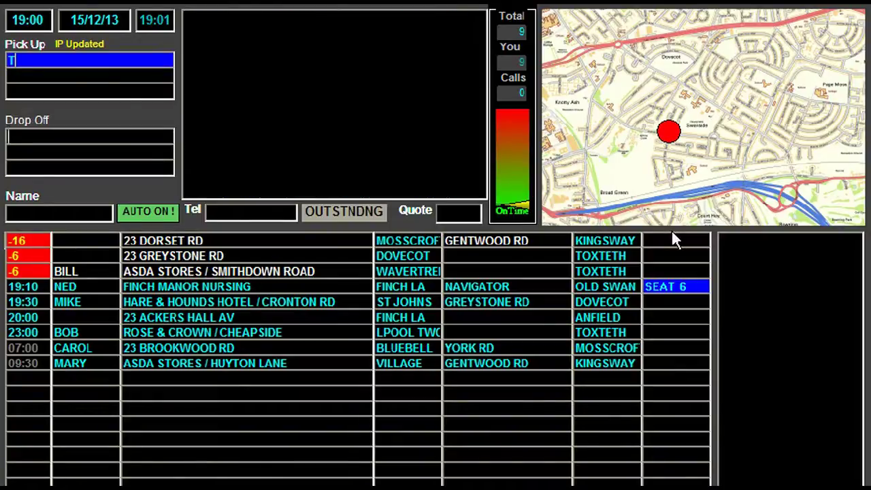
key(Return)
text(T)
key(Return)
text(TTTTT)
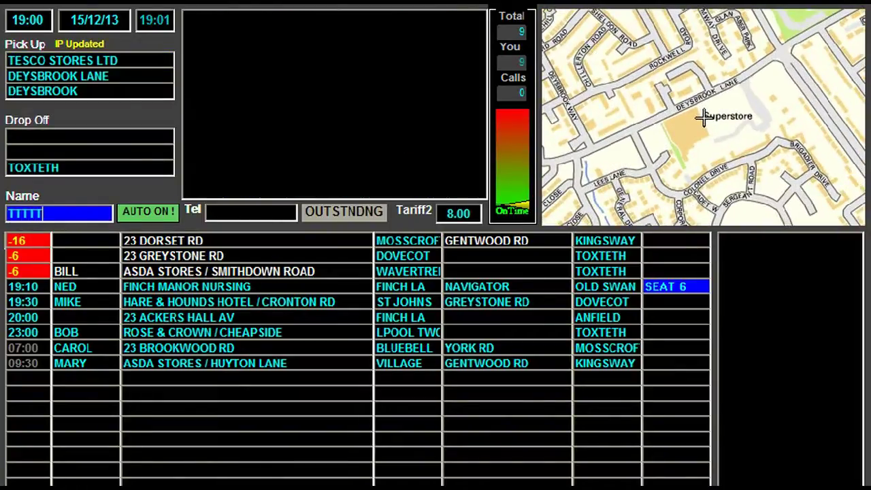
Set the Tesco Stores booking to 10 cars with the Multicar option and save it
key(Return)
key(Down)
key(Down)
key(Down)
key(Down)
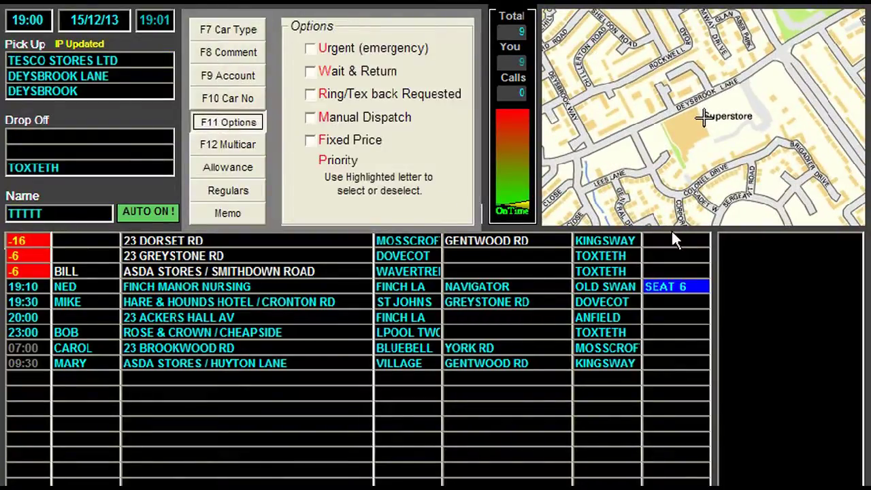
key(Down)
key(Return)
text(10)
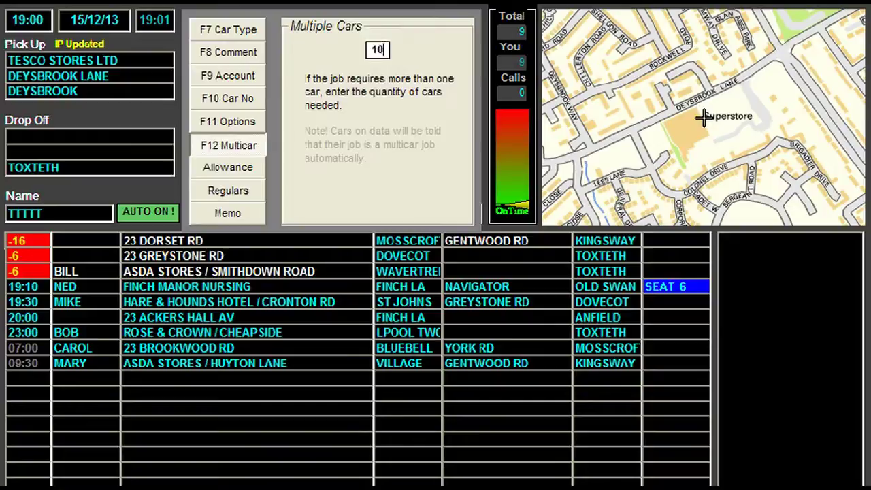
key(Return)
key(Return)
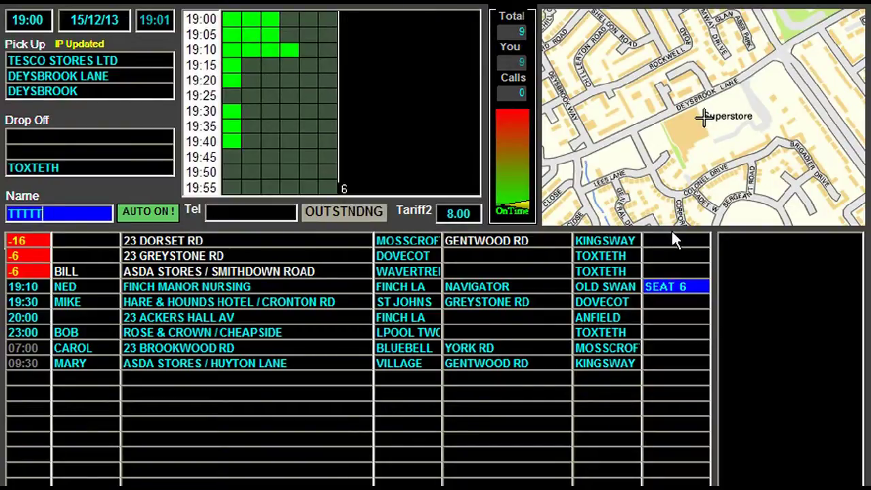
key(Return)
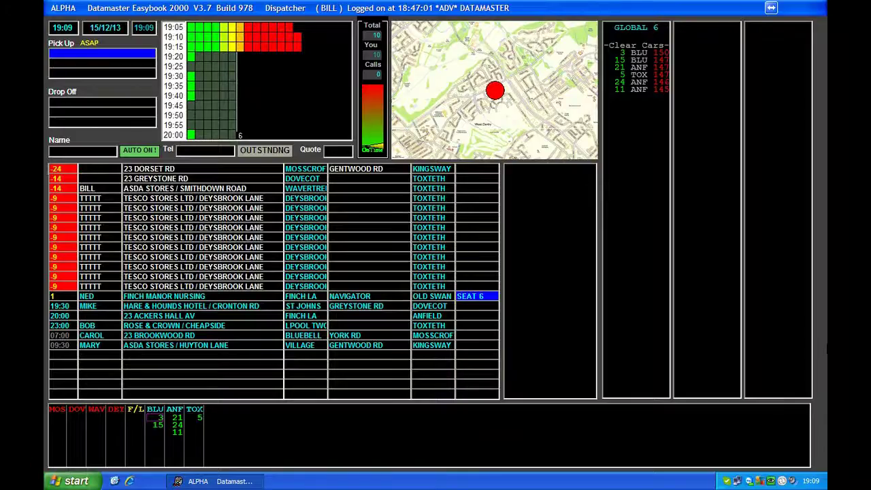
Delete all ten Tesco Stores Ltd / Deysbrook Lane jobs from the booking list, confirming each deletion
key(Down)
key(Down)
key(Down)
key(Down)
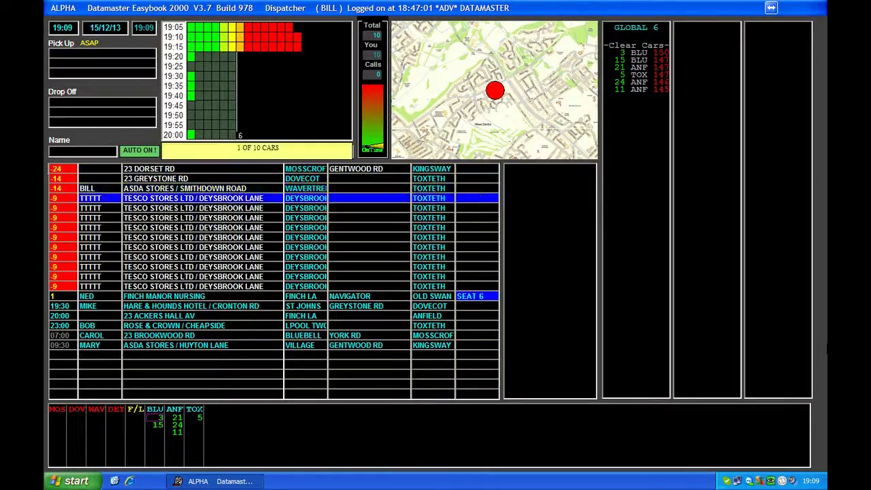
key(Delete)
key(Return)
key(Delete)
key(Return)
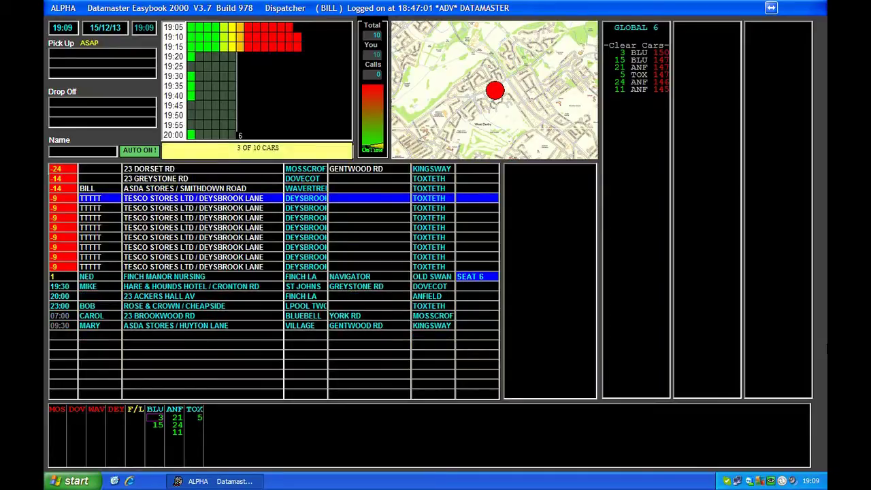
key(Delete)
key(Return)
key(Delete)
key(Return)
key(Delete)
key(Return)
key(Delete)
key(Return)
key(Delete)
key(Return)
key(Delete)
key(Return)
key(Delete)
key(Return)
Log out of the dispatcher session by entering LOGOUT as the pick-up
click(202, 168)
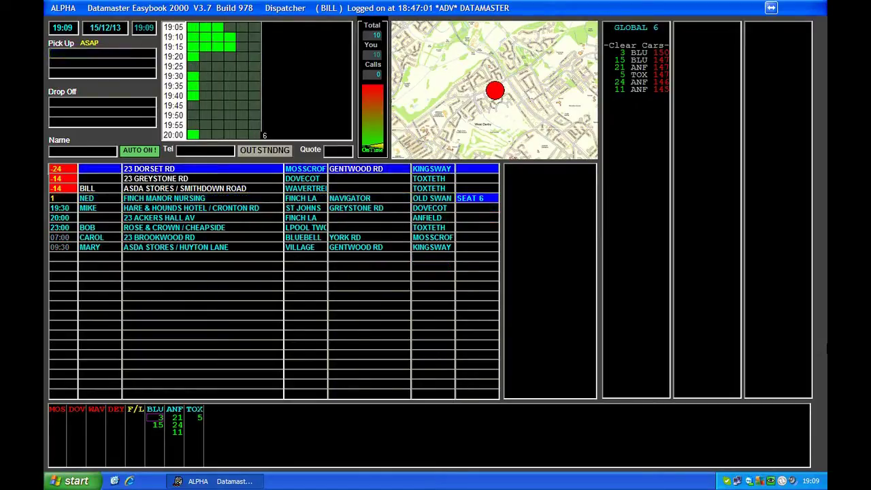
click(102, 53)
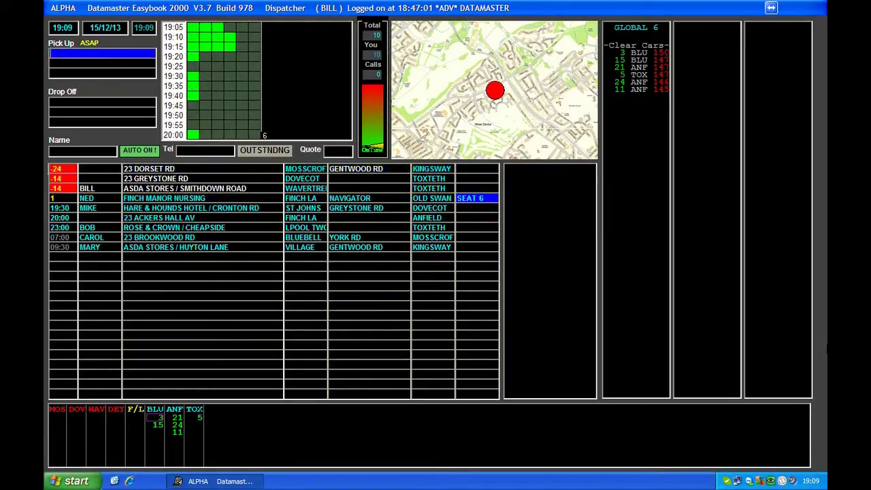
text(LOGOUT)
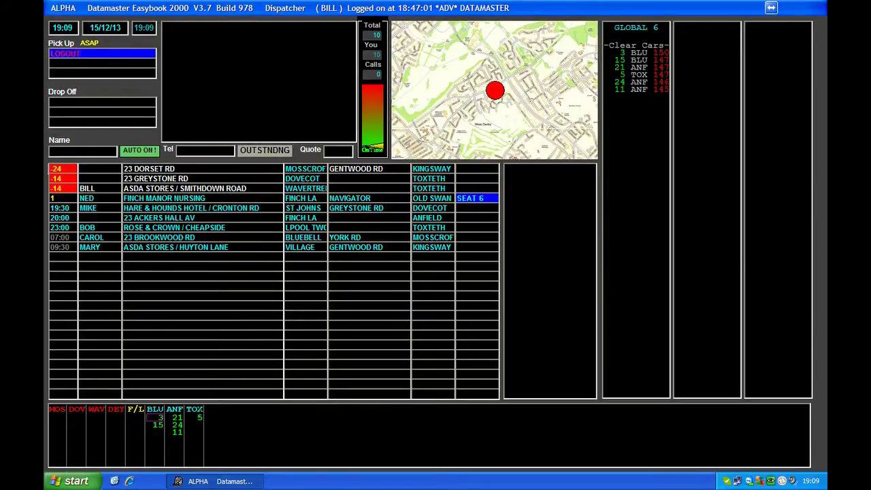
key(Return)
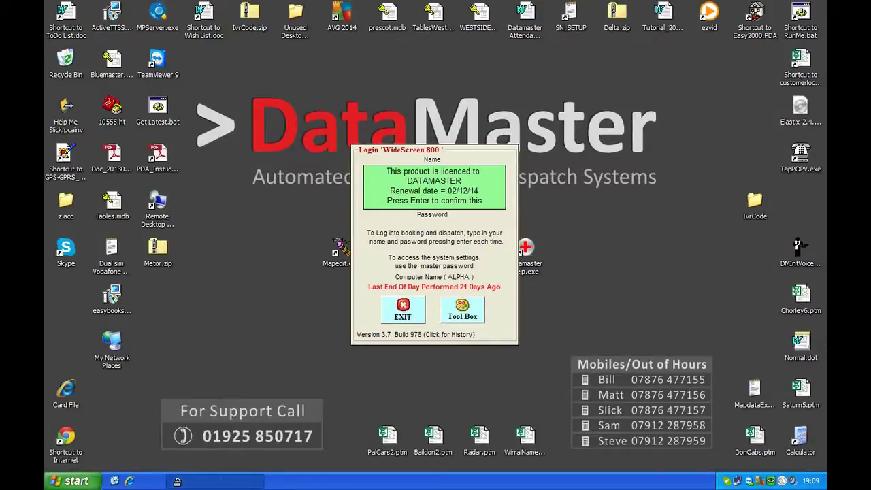